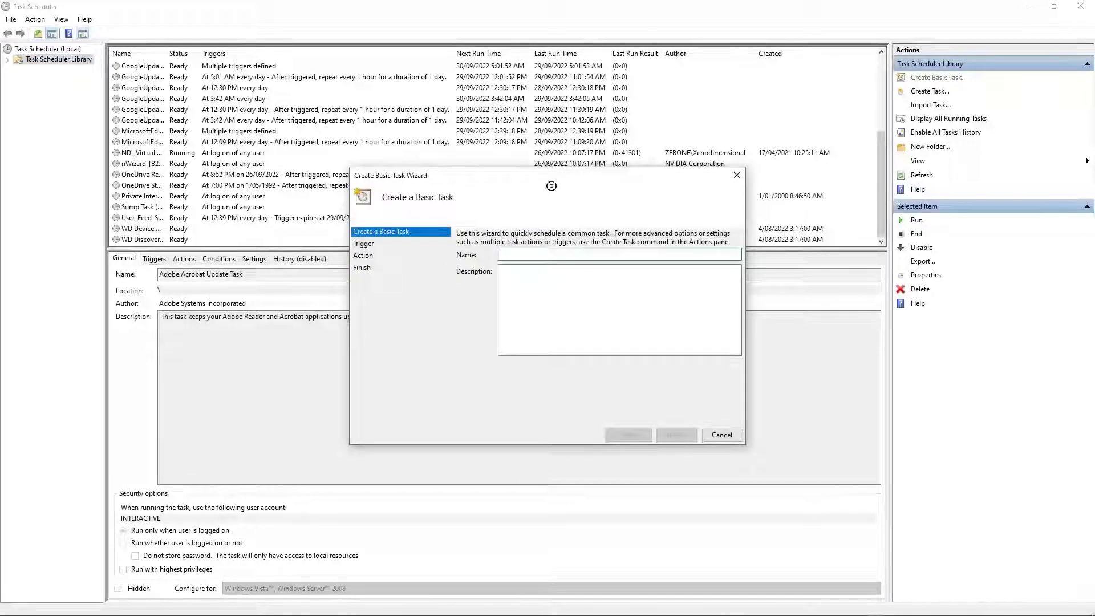
text(Tes)
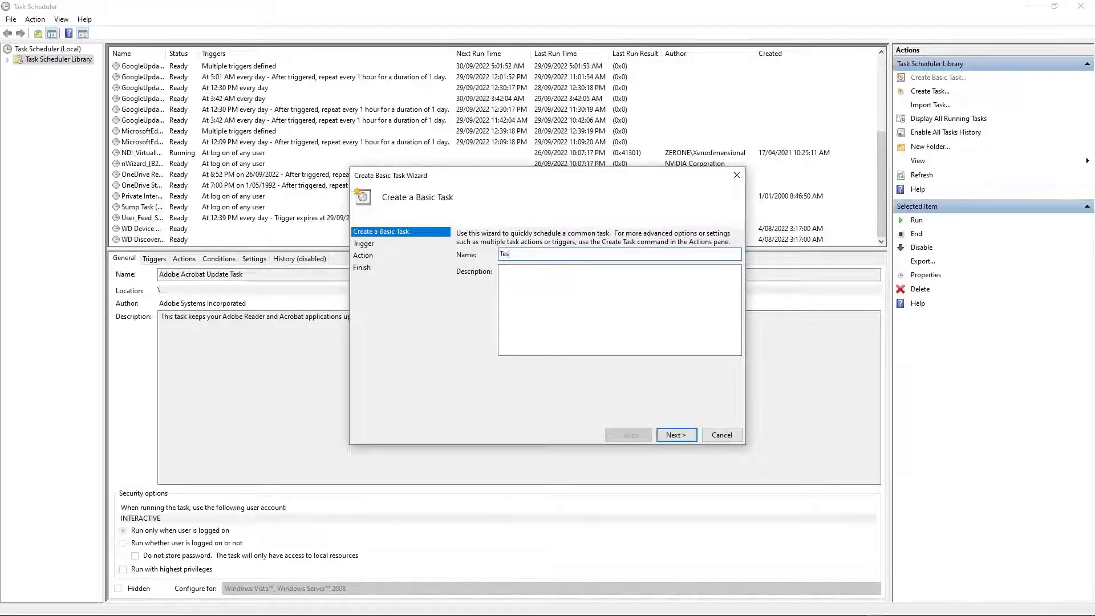
text(t Reminder)
- Add the description 'Reminders!!!' to the Test Reminder task
click(566, 301)
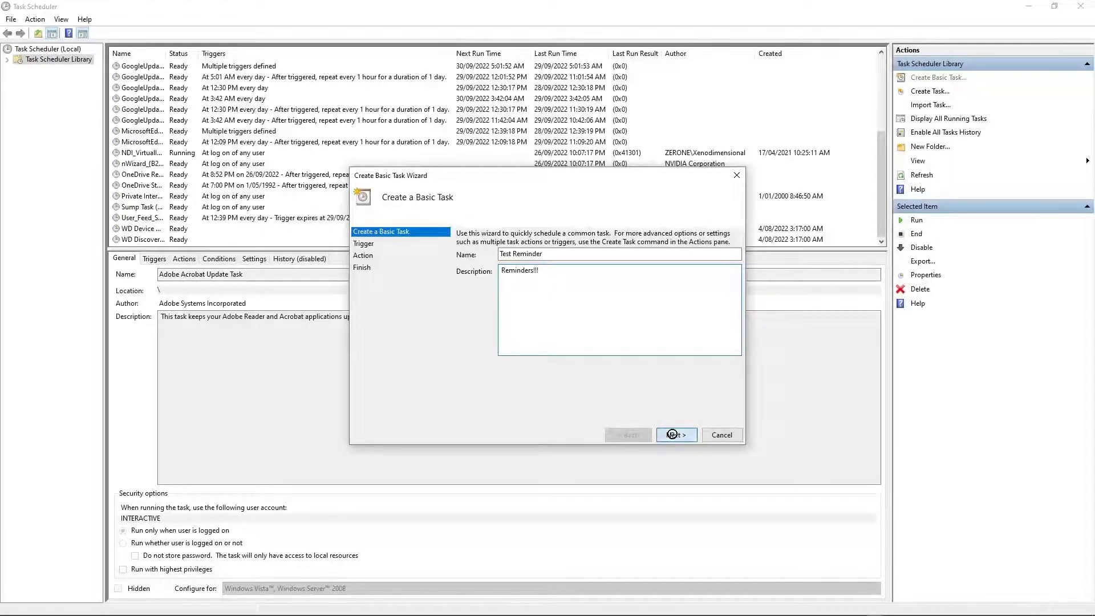
- Give the task a one-time trigger on 29/09/2022 with adjusted start-time minutes
click(672, 434)
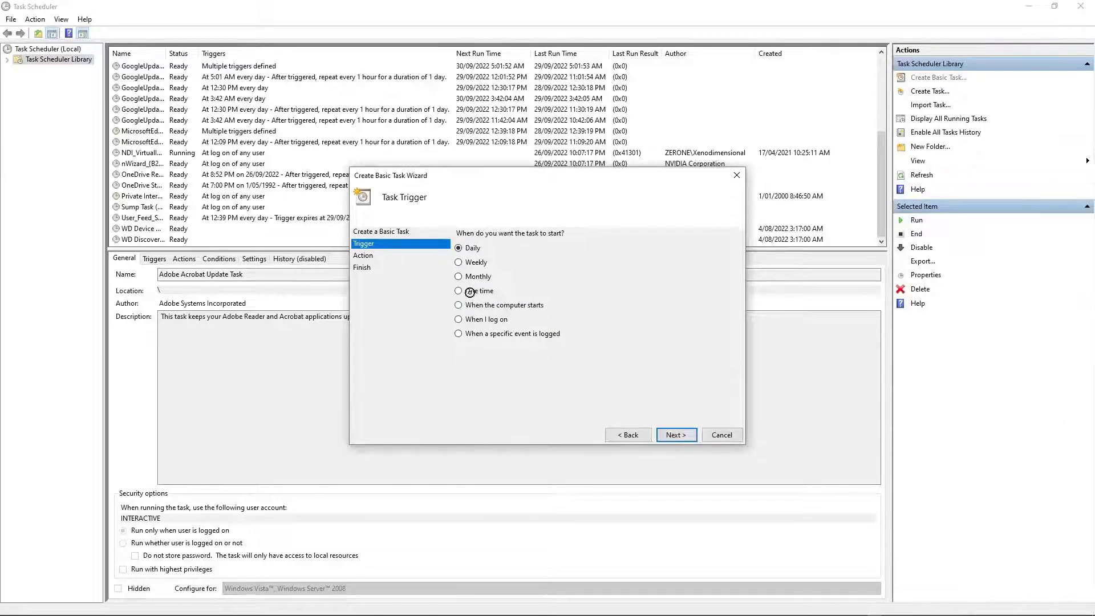
click(674, 434)
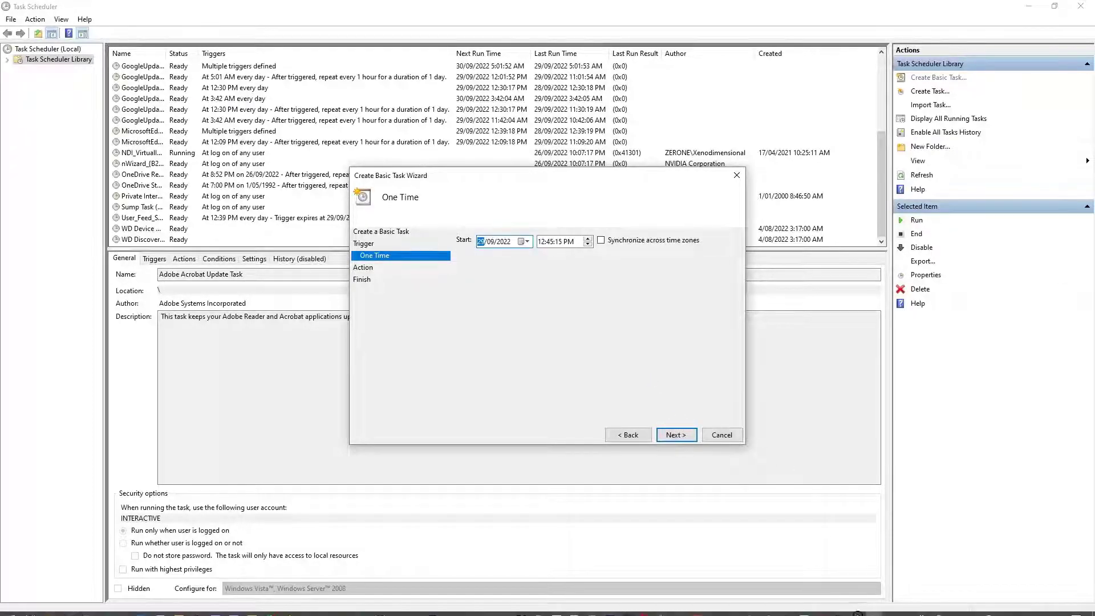
click(549, 241)
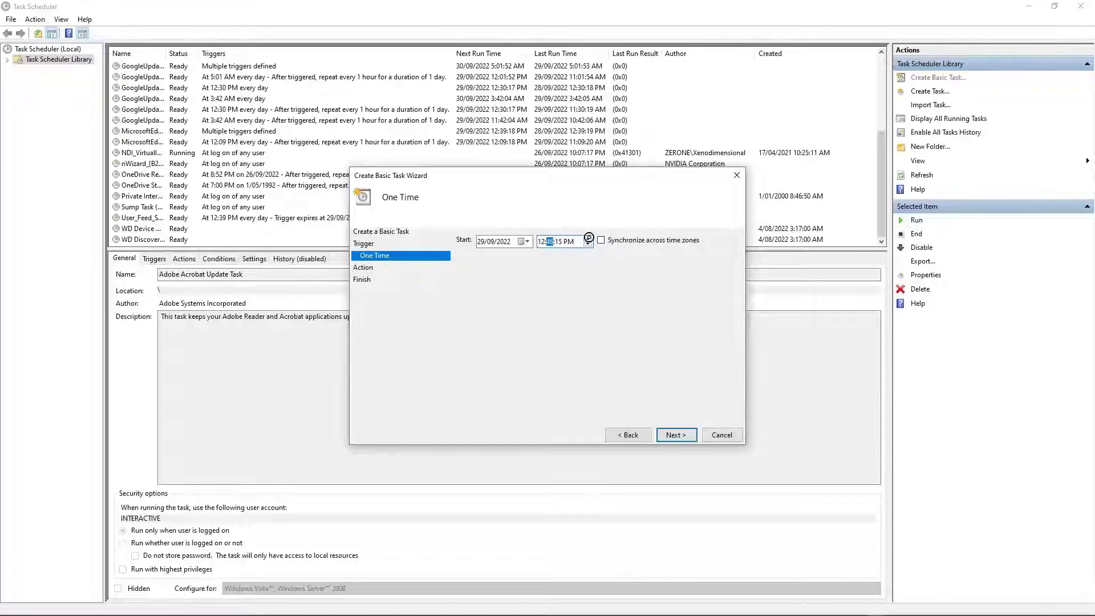
click(676, 434)
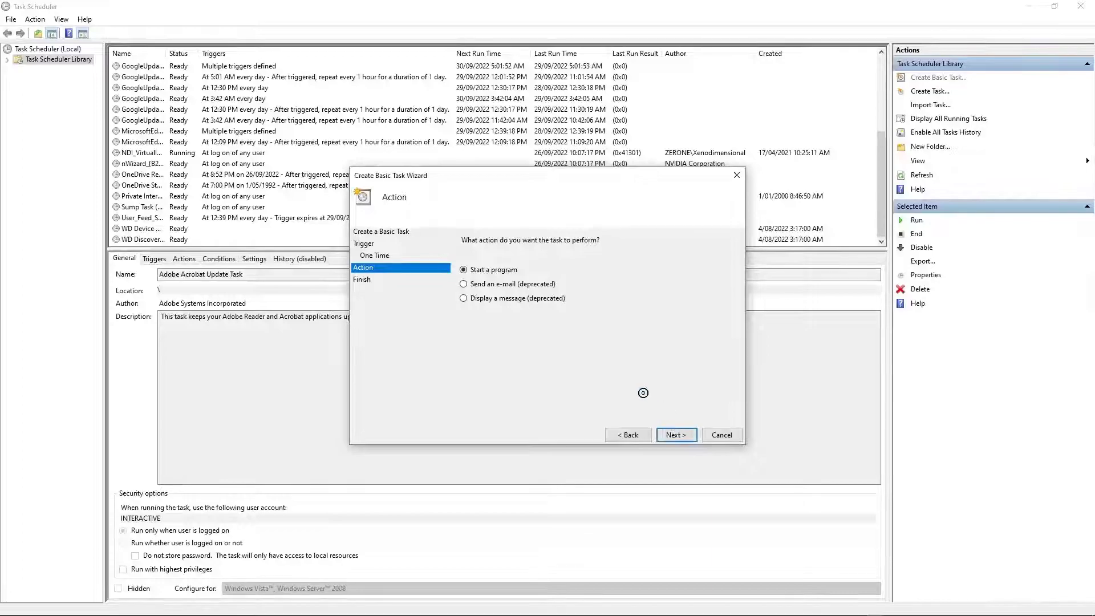
- Set the action to start msg with arguments '* Reminder me to do that thing!!'
click(678, 435)
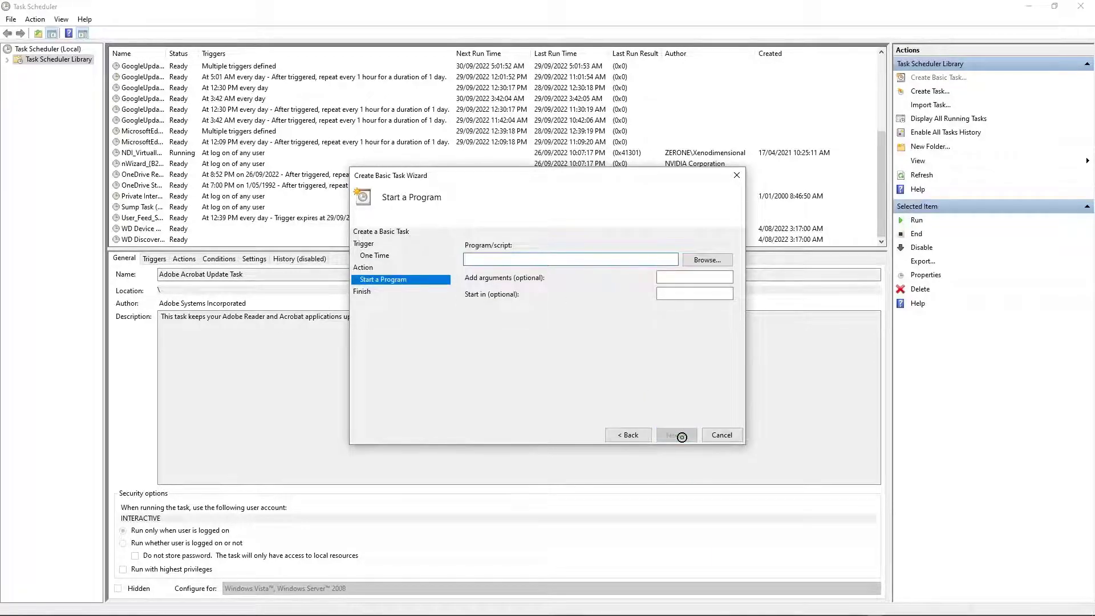
text(msg)
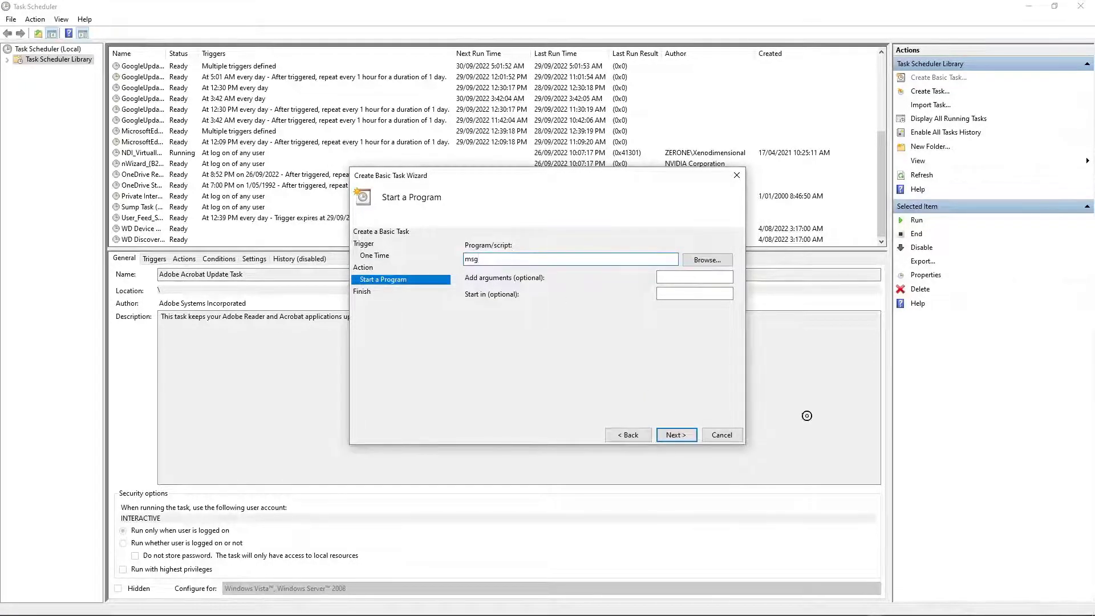
click(712, 279)
text(* Reminder m)
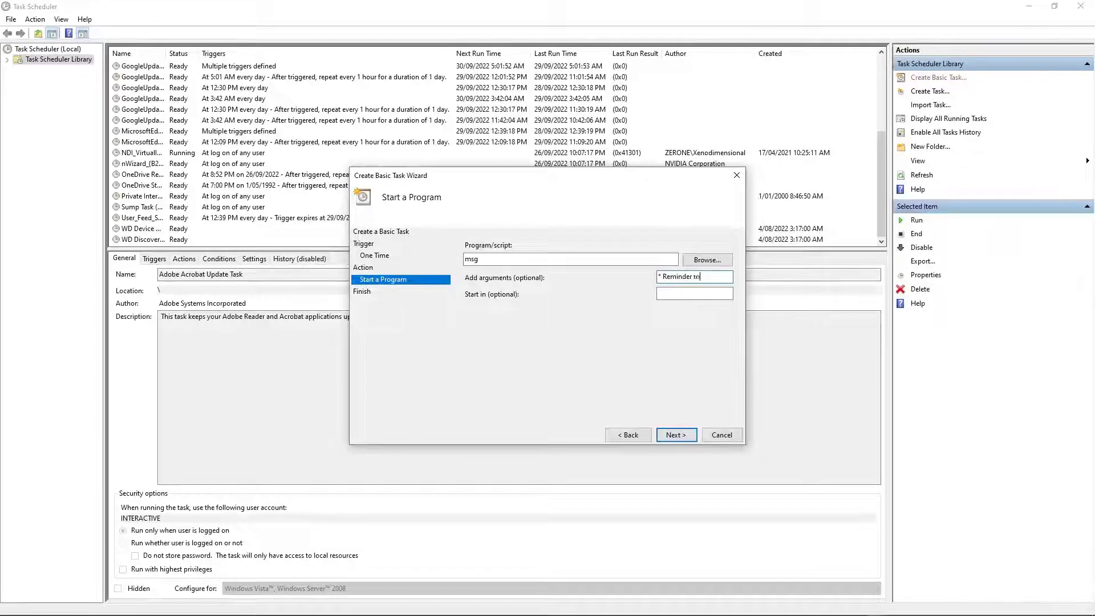
text(e to do th)
text(at thing!!!)
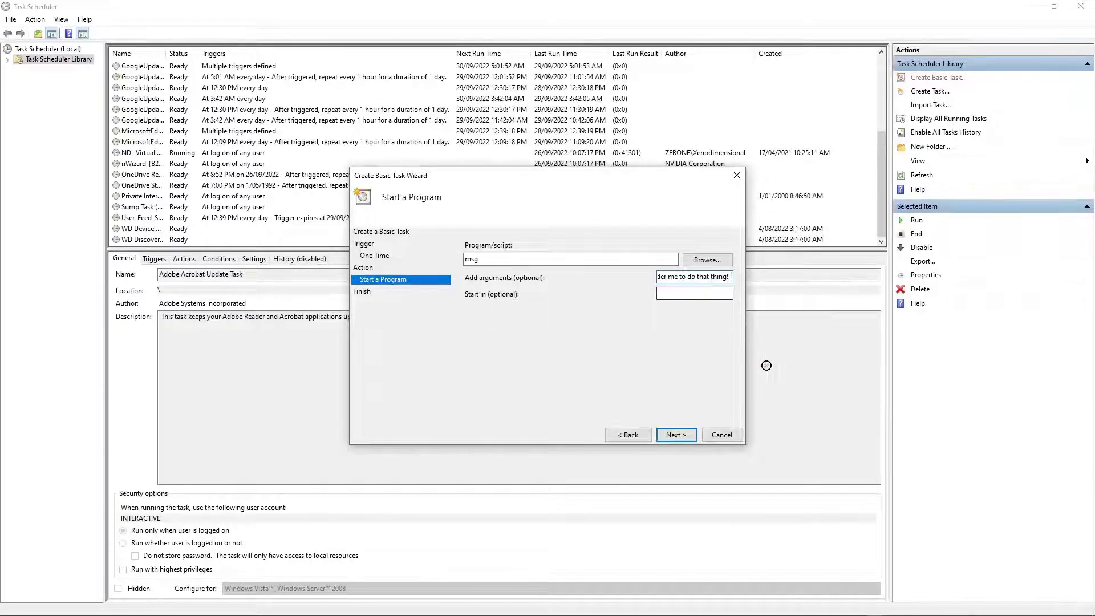
click(680, 434)
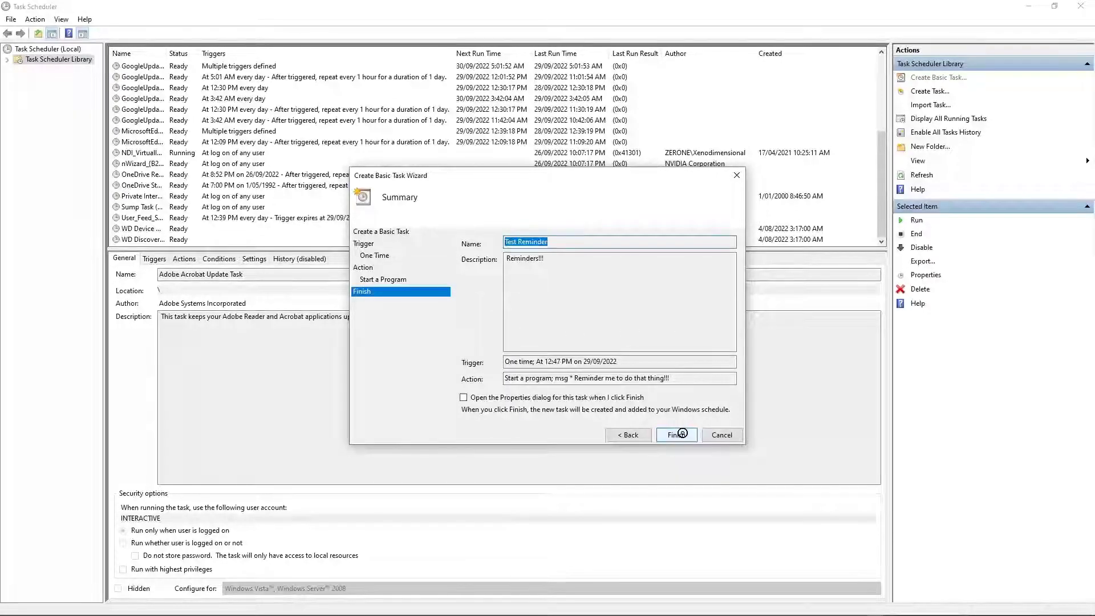
- Finish creating Test Reminder, then select it and show its options in the task list
click(682, 434)
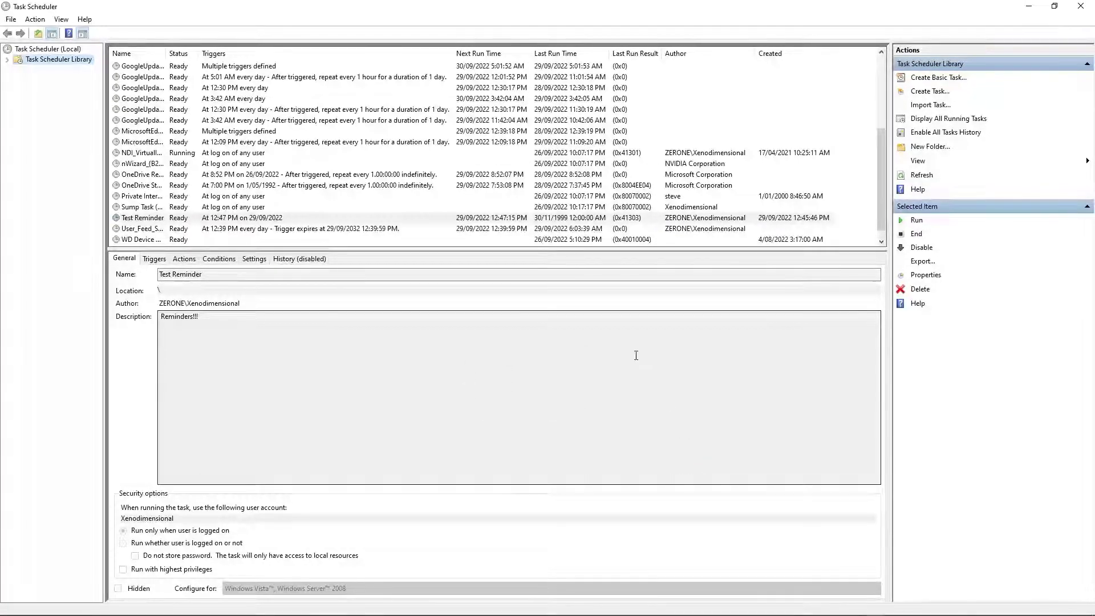
click(241, 217)
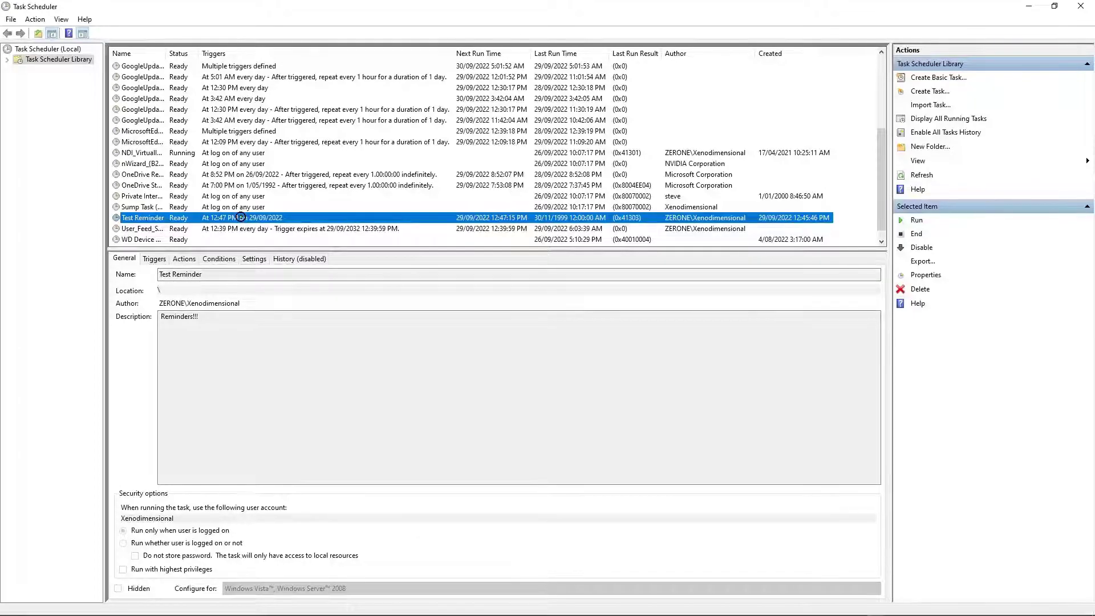
right_click(241, 217)
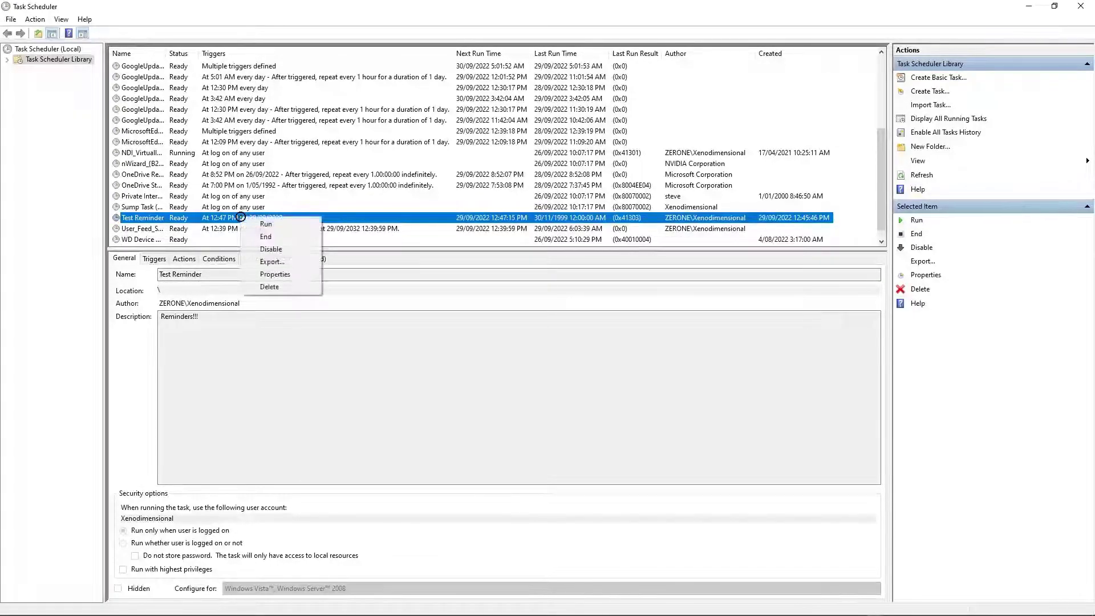
click(272, 273)
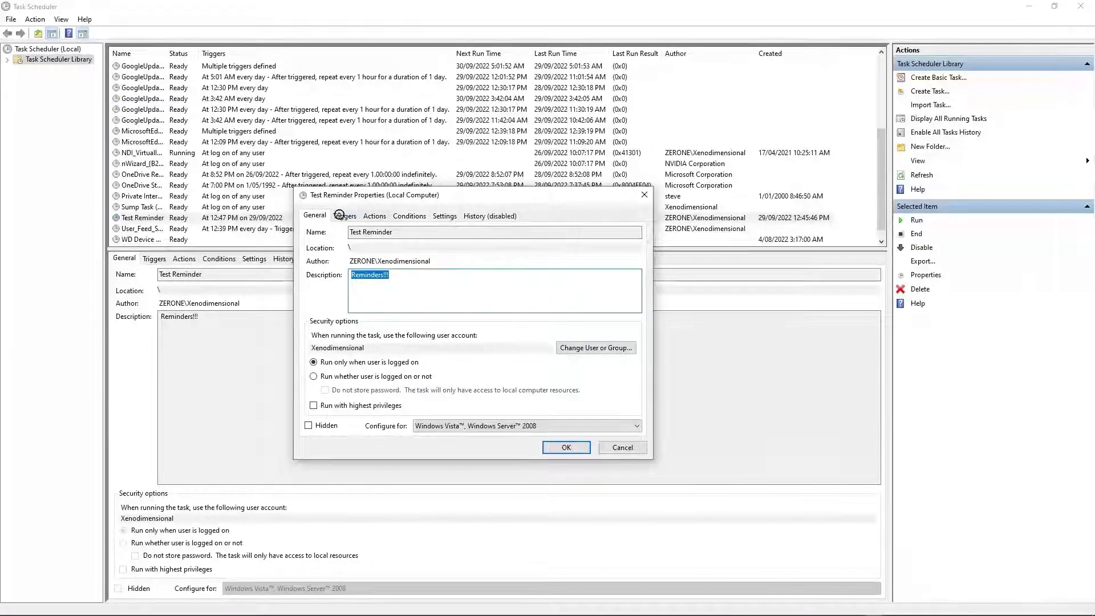
click(339, 215)
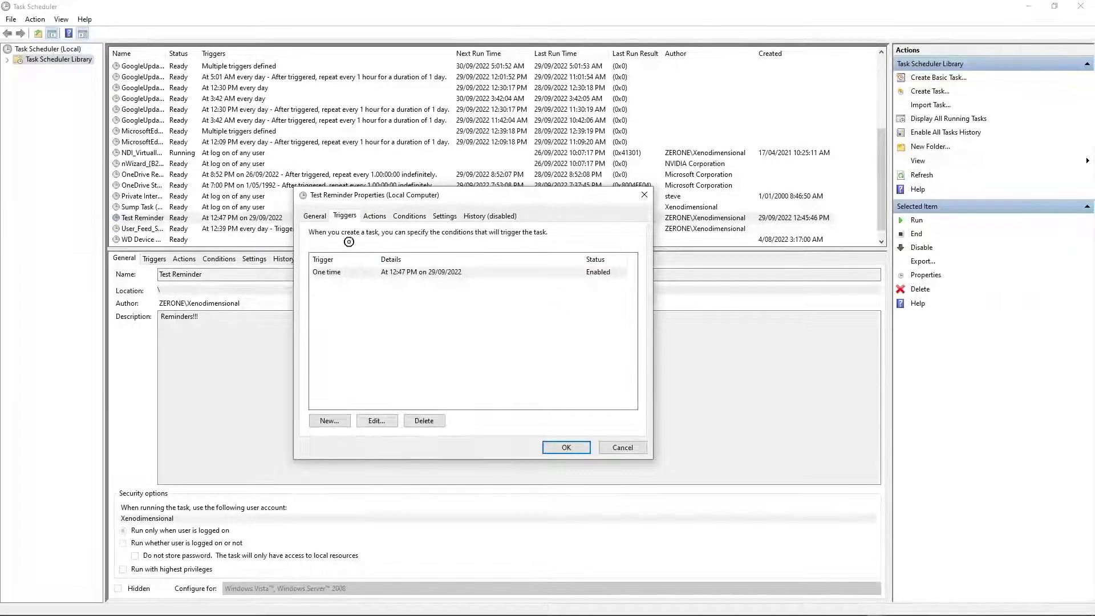
click(352, 273)
click(377, 421)
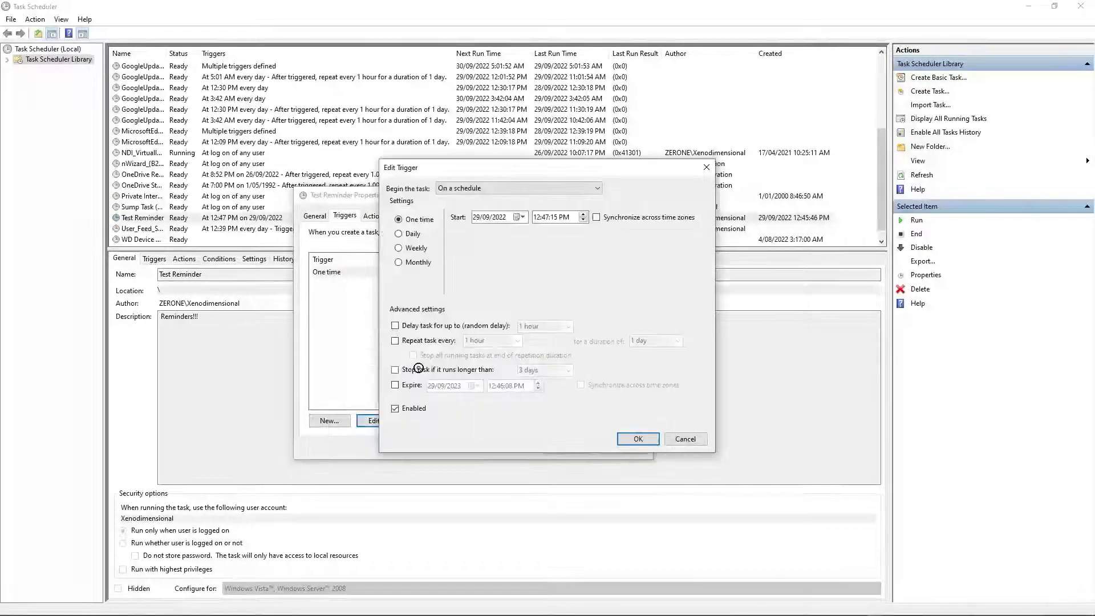
click(636, 439)
click(375, 215)
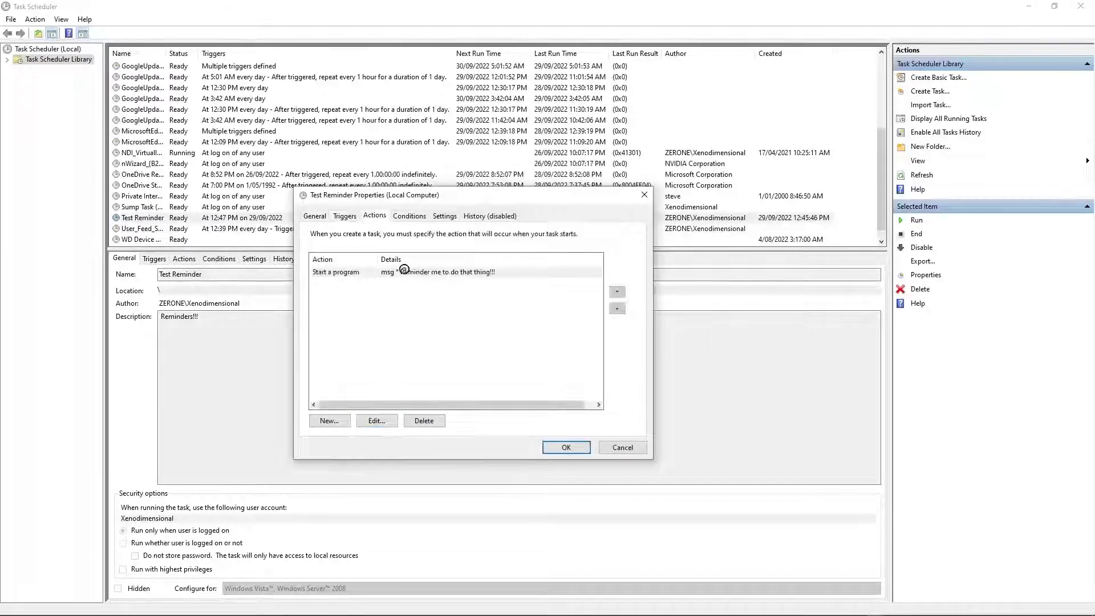
click(589, 430)
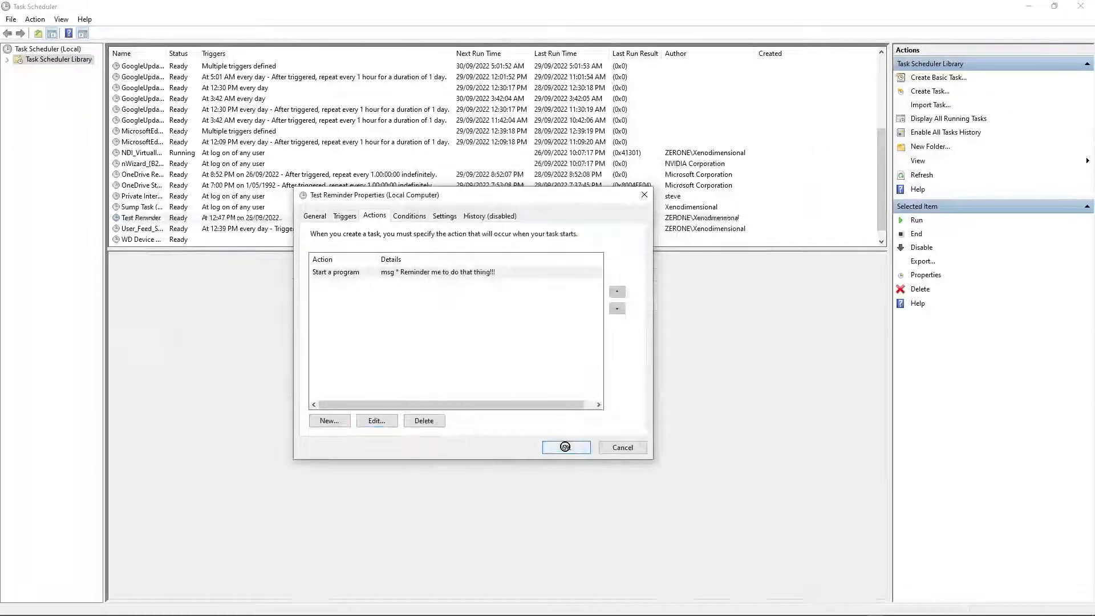
click(566, 447)
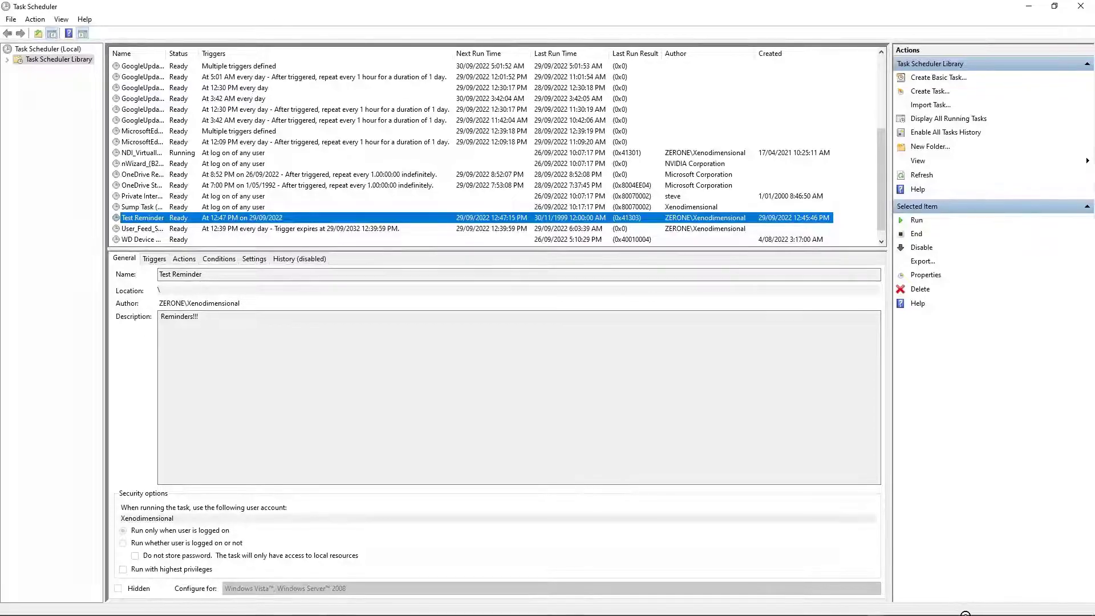